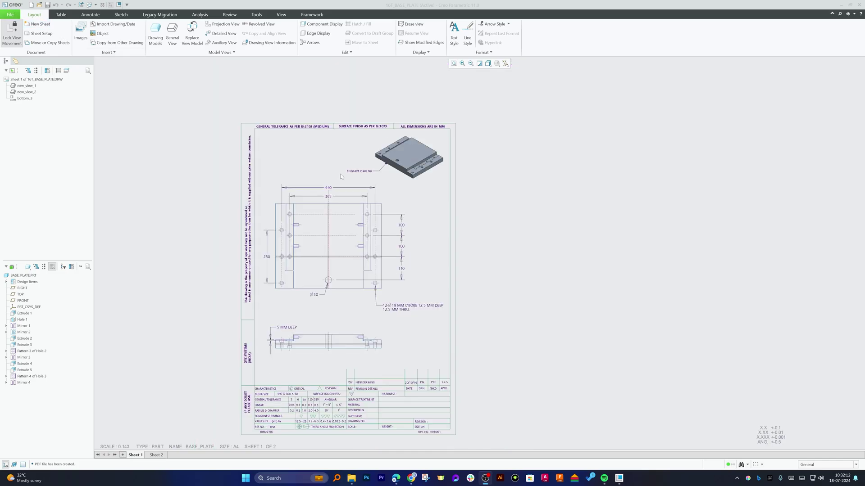
- Quick Export the 16T_BASE_PLATE drawing as a PDF
{"action": "scroll", "coordinate": [341, 176], "scroll_direction": "up", "scroll_amount": 3}
{"action": "scroll", "coordinate": [333, 234], "scroll_direction": "down", "scroll_amount": 3}
{"action": "scroll", "coordinate": [326, 286], "scroll_direction": "up", "scroll_amount": 3}
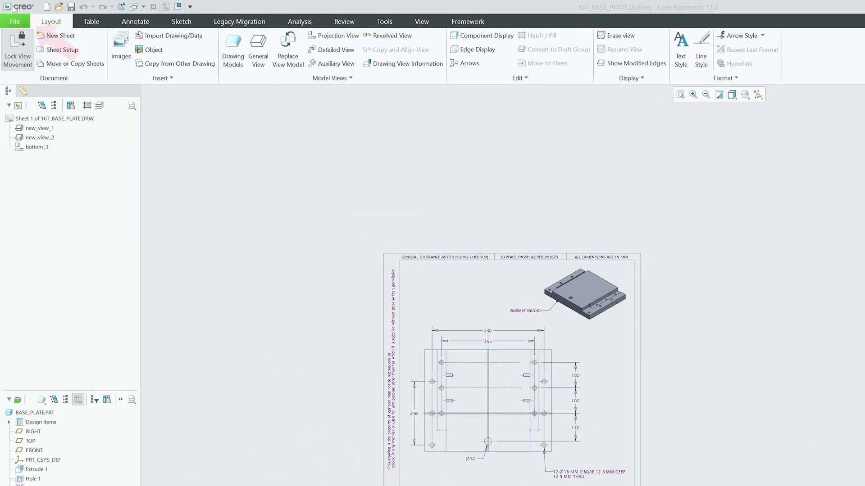
{"action": "left_click", "coordinate": [11, 16]}
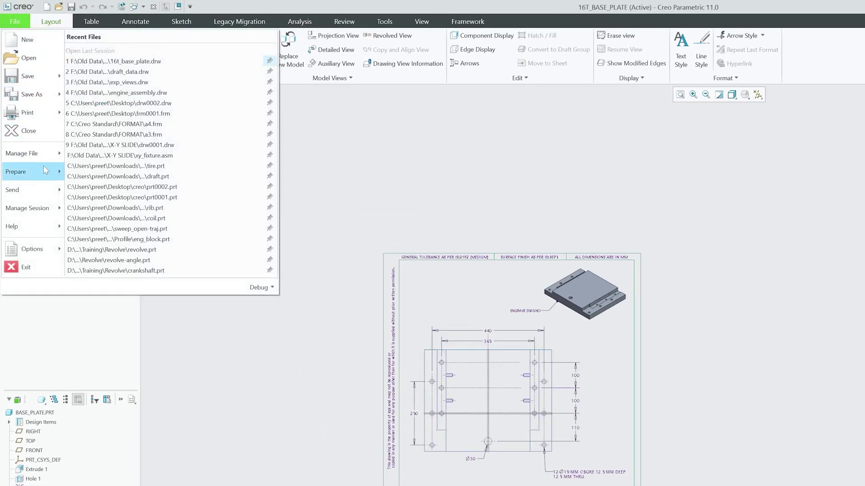
{"action": "mouse_move", "coordinate": [46, 170]}
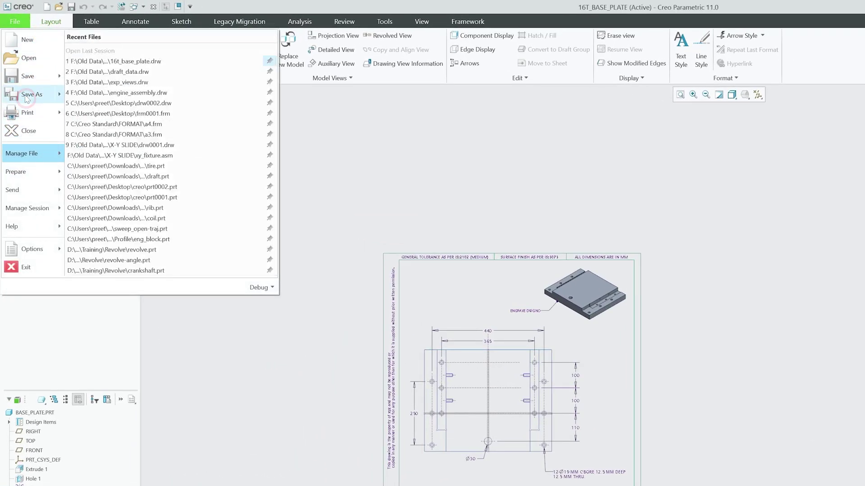
{"action": "mouse_move", "coordinate": [26, 98]}
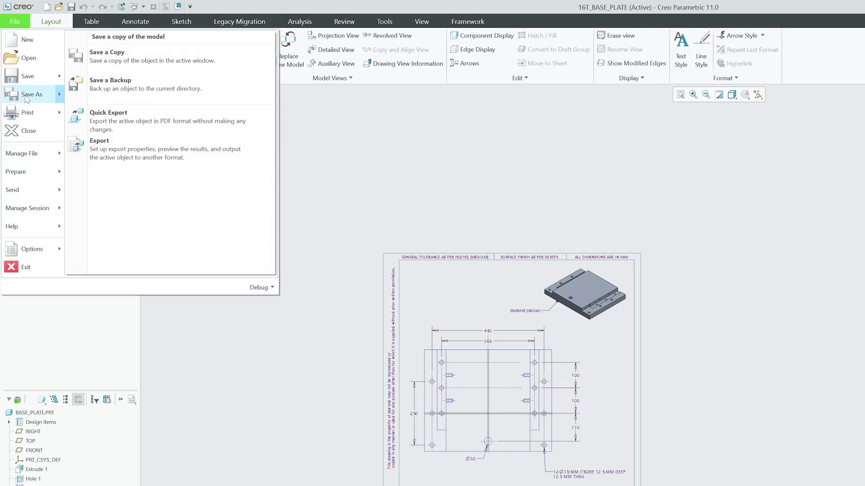
{"action": "left_click", "coordinate": [93, 119]}
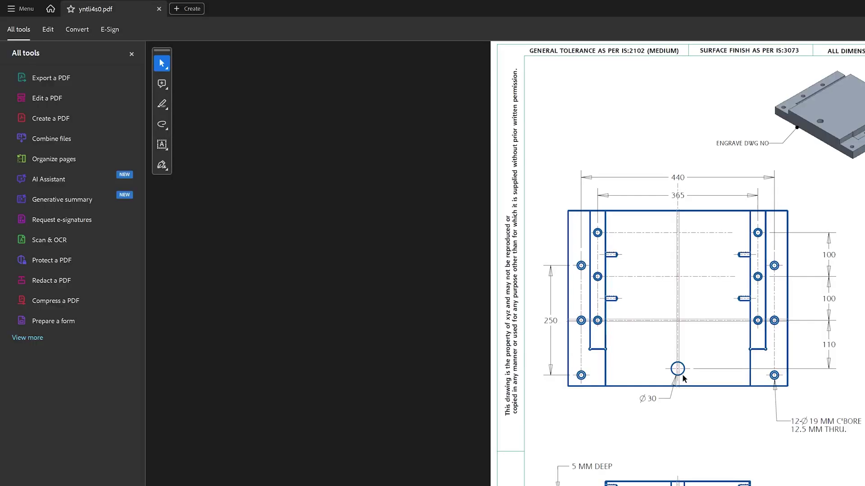
- Zoom and pan around the PDF to inspect object and centre line thickness
{"action": "scroll", "coordinate": [586, 260], "scroll_direction": "up", "scroll_amount": 5, "text": "ctrl"}
{"action": "scroll", "coordinate": [422, 190], "scroll_direction": "up", "scroll_amount": 2}
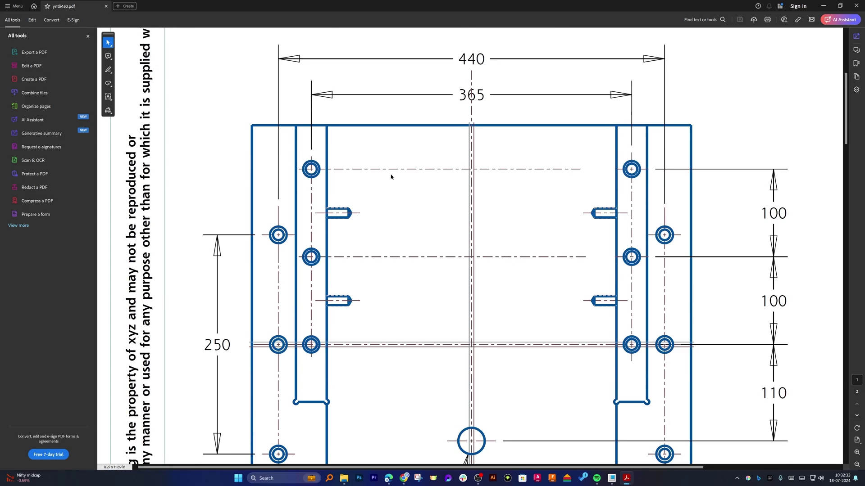
{"action": "scroll", "coordinate": [310, 99], "scroll_direction": "up", "scroll_amount": 1}
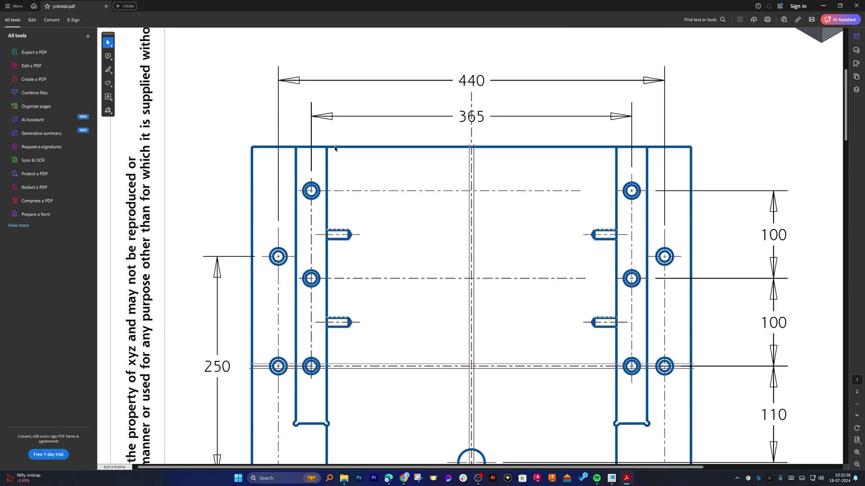
{"action": "scroll", "coordinate": [342, 157], "scroll_direction": "down", "scroll_amount": 7}
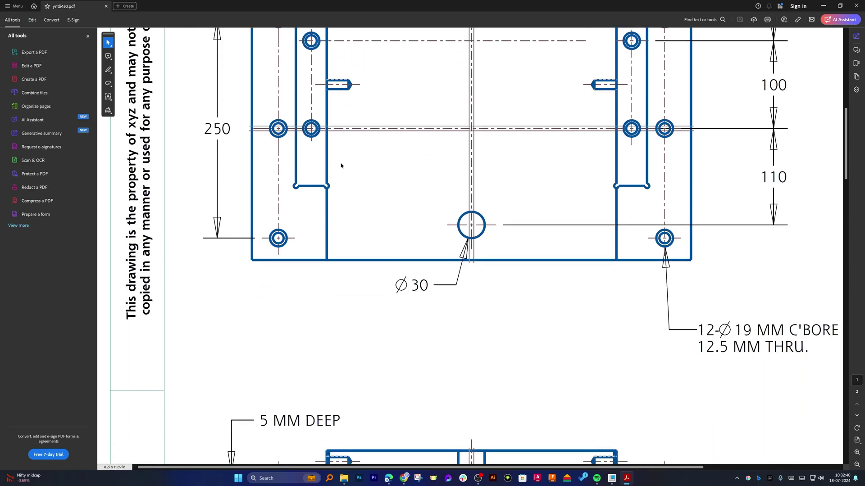
{"action": "scroll", "coordinate": [340, 166], "scroll_direction": "right", "scroll_amount": 1}
{"action": "scroll", "coordinate": [341, 166], "scroll_direction": "right", "scroll_amount": 5}
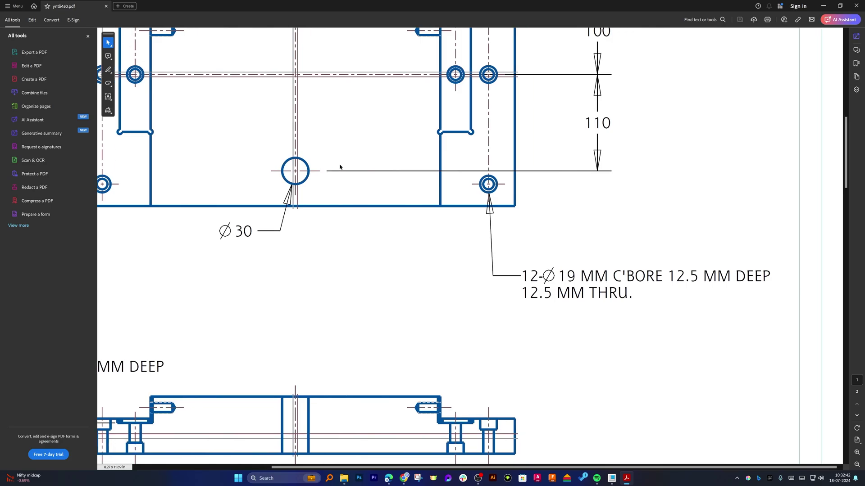
{"action": "scroll", "coordinate": [339, 167], "scroll_direction": "up", "scroll_amount": 3}
{"action": "scroll", "coordinate": [340, 167], "scroll_direction": "up", "scroll_amount": 4}
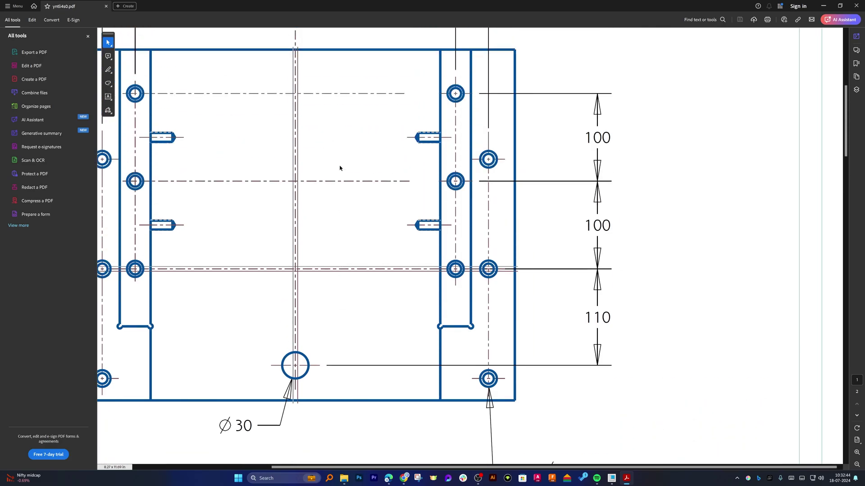
{"action": "scroll", "coordinate": [340, 168], "scroll_direction": "left", "scroll_amount": 6}
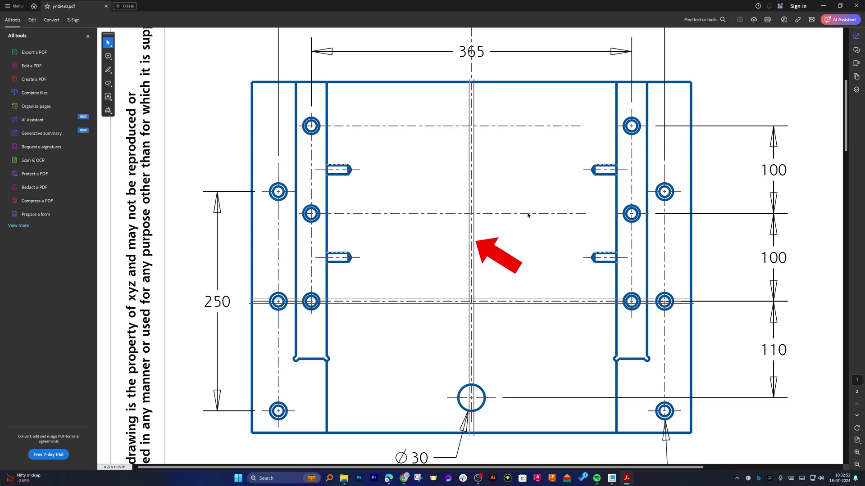
- Take a final look at the PDF, then close Acrobat to return to Creo
{"action": "scroll", "coordinate": [380, 189], "scroll_direction": "down", "scroll_amount": 3}
{"action": "scroll", "coordinate": [379, 191], "scroll_direction": "up", "scroll_amount": 3}
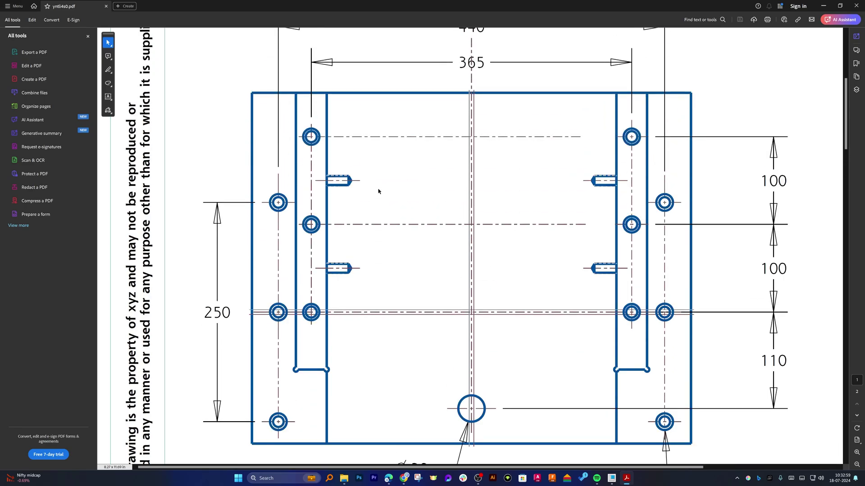
{"action": "left_click", "coordinate": [31, 65]}
{"action": "left_click", "coordinate": [856, 6]}
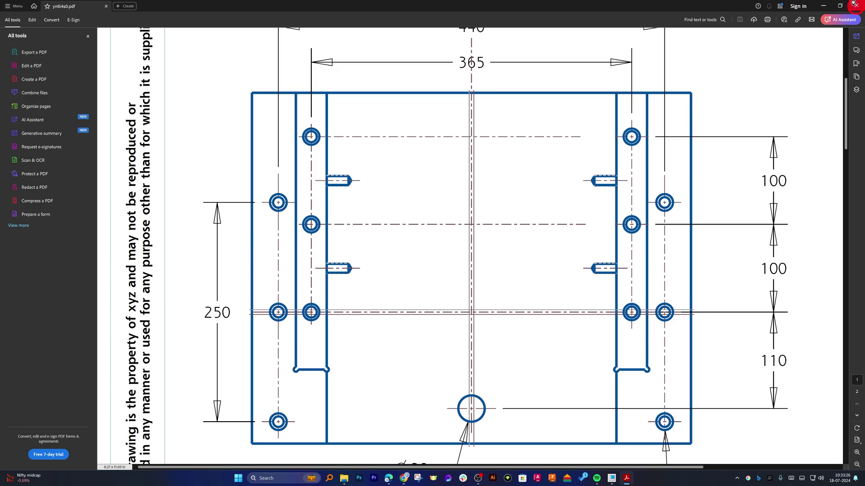
- Open the Configuration Editor in Creo Options to list the current config.pro settings
{"action": "scroll", "coordinate": [216, 207], "scroll_direction": "down", "scroll_amount": 2}
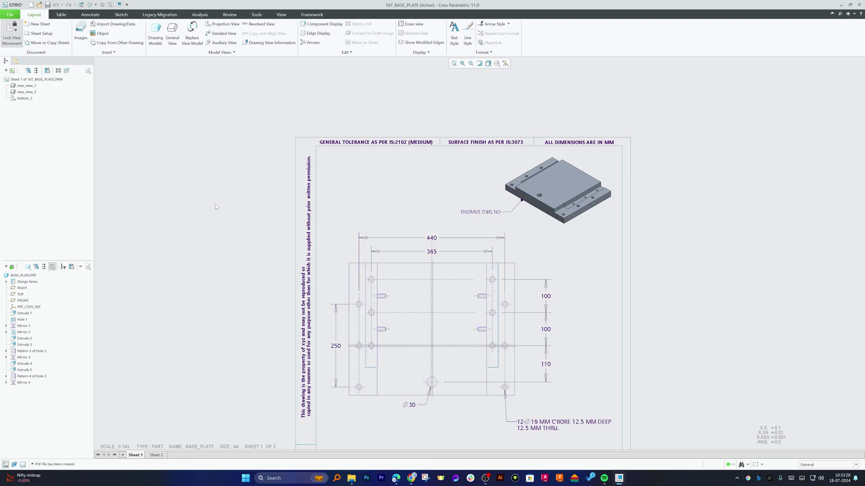
{"action": "scroll", "coordinate": [216, 207], "scroll_direction": "up", "scroll_amount": 2}
{"action": "scroll", "coordinate": [233, 219], "scroll_direction": "down", "scroll_amount": 2}
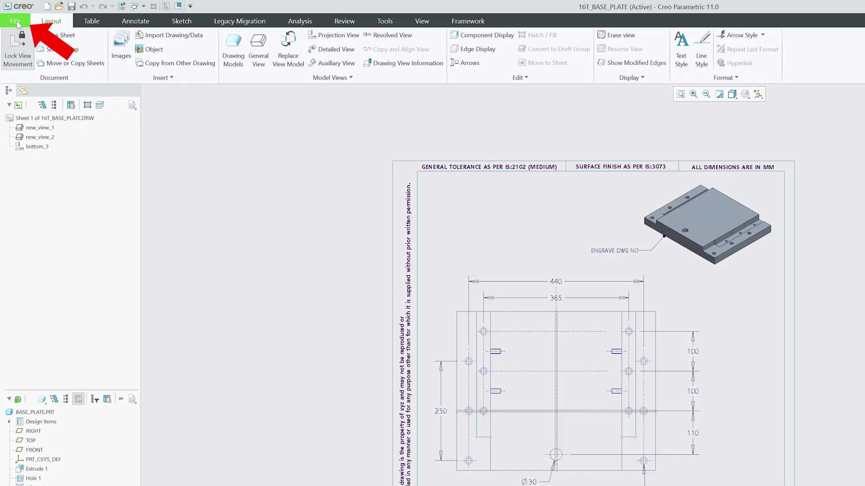
{"action": "left_click", "coordinate": [17, 22]}
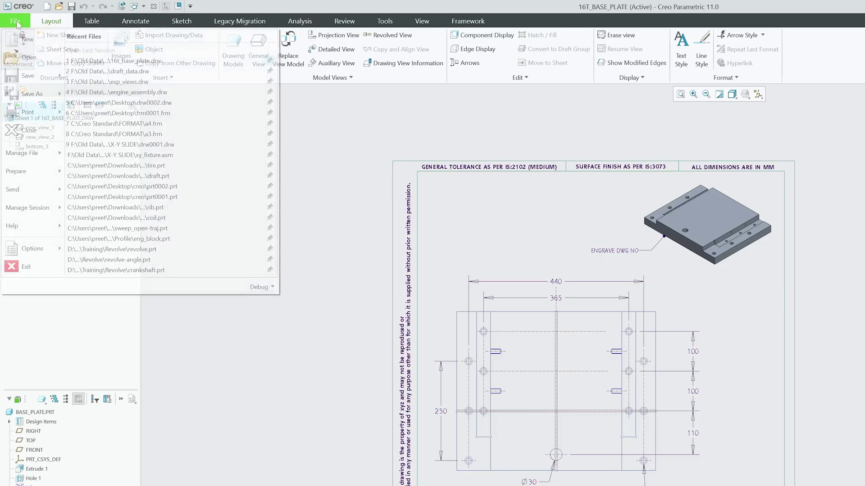
{"action": "left_click", "coordinate": [36, 248]}
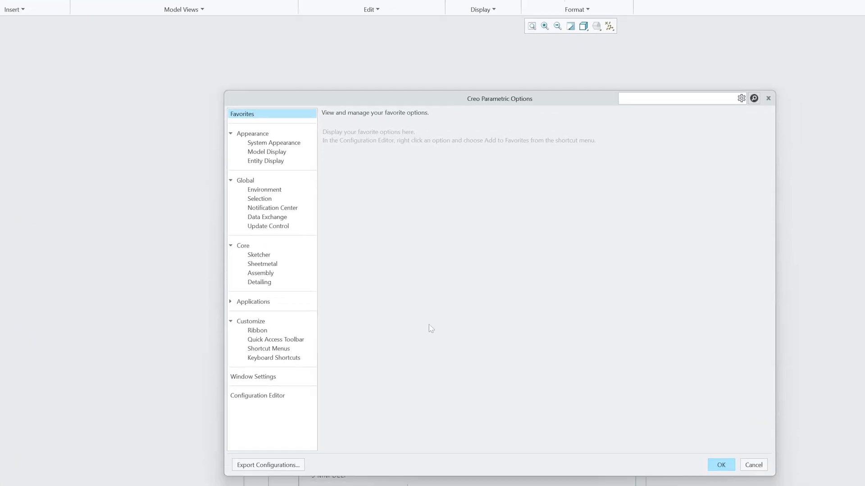
{"action": "left_click", "coordinate": [205, 361]}
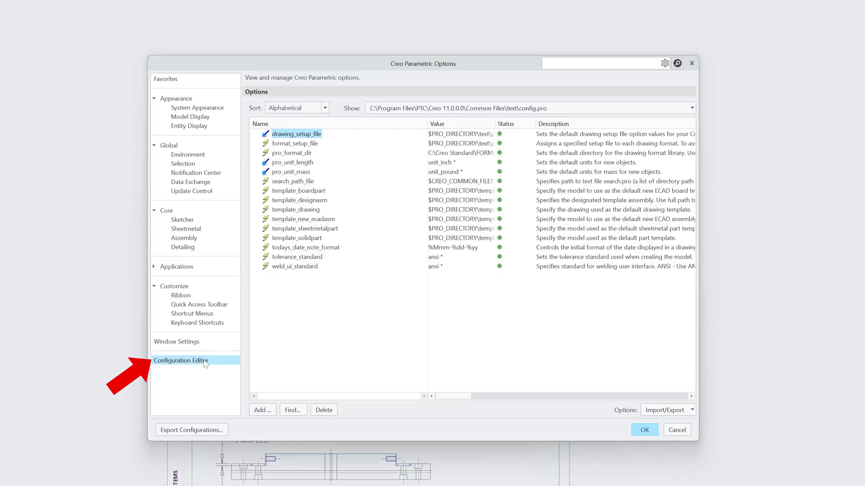
{"action": "left_click", "coordinate": [261, 409]}
{"action": "key", "text": "Escape"}
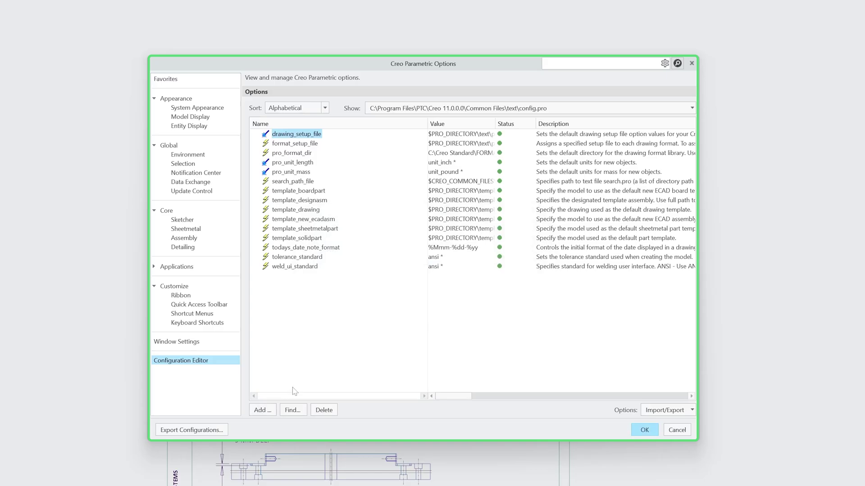
- Search the configuration options for 'p' to list the pen line weight options
{"action": "left_click", "coordinate": [264, 410]}
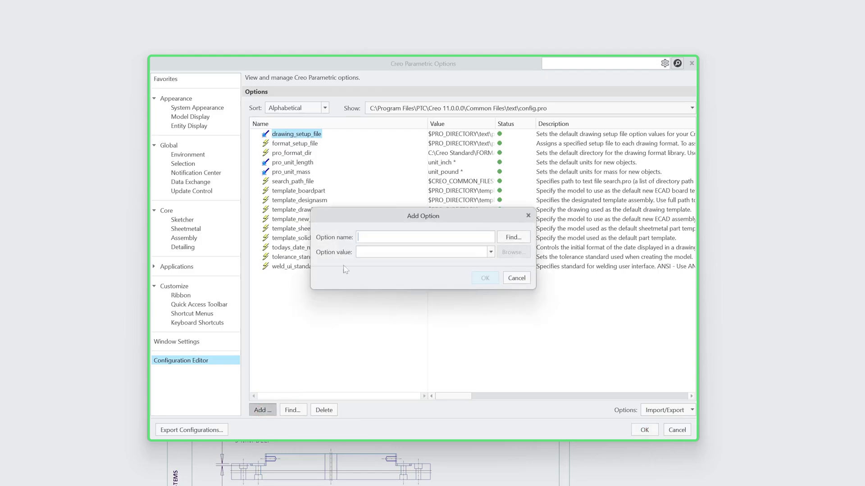
{"action": "left_click", "coordinate": [515, 238]}
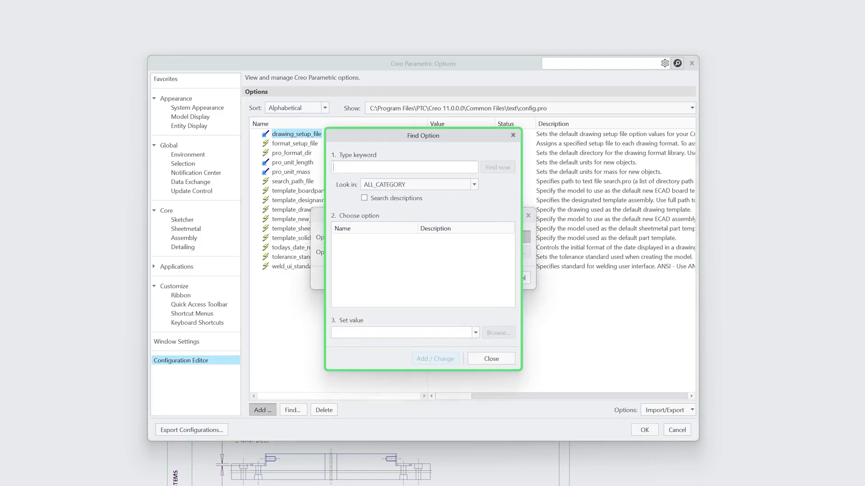
{"action": "type", "text": "pen"}
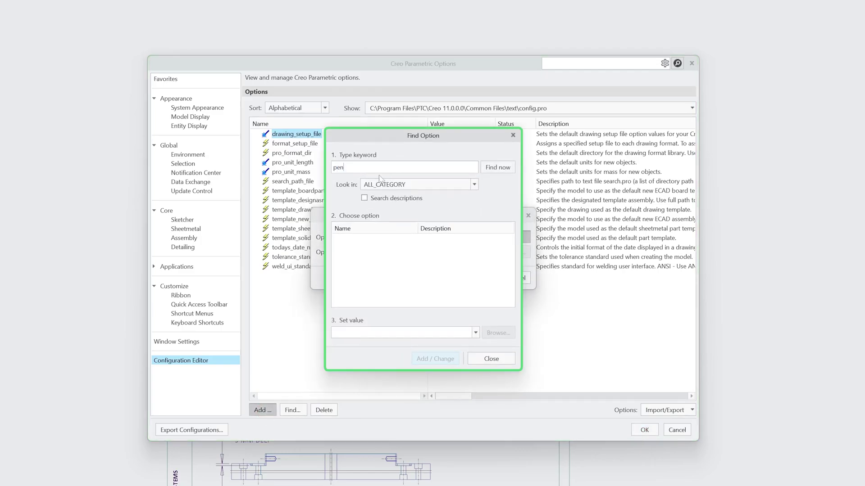
{"action": "key", "text": "Return"}
{"action": "scroll", "coordinate": [374, 249], "scroll_direction": "down", "scroll_amount": 10}
{"action": "left_click_drag", "start_coordinate": [521, 231], "coordinate": [678, 239]}
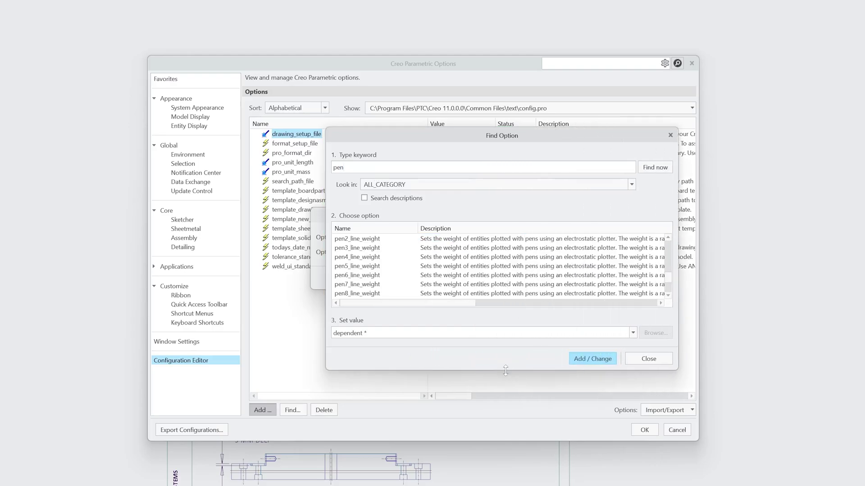
{"action": "left_click_drag", "start_coordinate": [505, 370], "coordinate": [495, 460]}
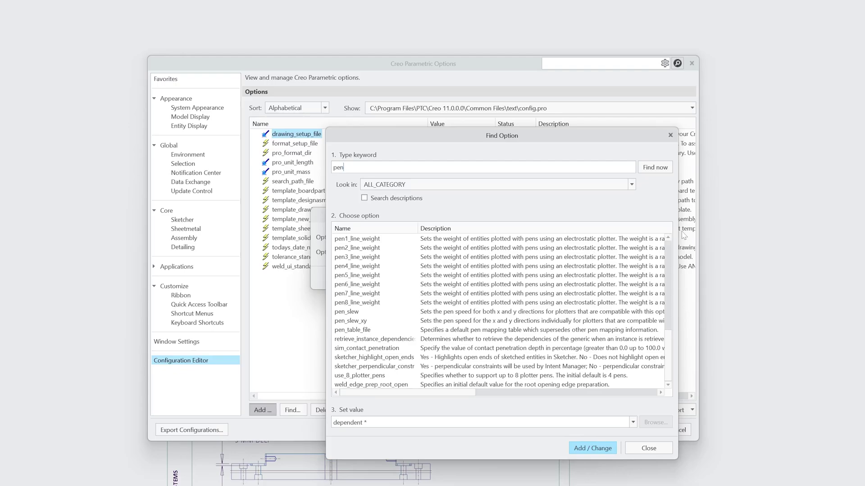
{"action": "scroll", "coordinate": [369, 259], "scroll_direction": "up", "scroll_amount": 1}
- Compare the default values of pen1 through pen8 line weight options
{"action": "left_click", "coordinate": [365, 257]}
{"action": "left_click", "coordinate": [366, 284]}
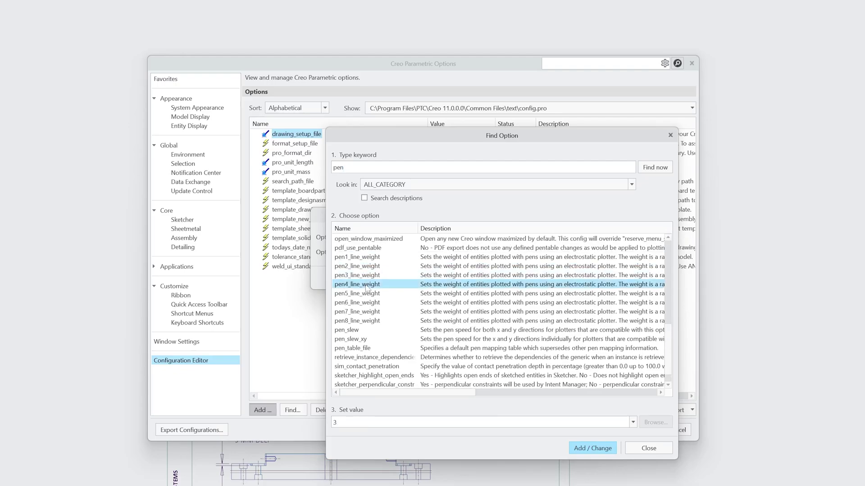
{"action": "left_click", "coordinate": [367, 294]}
{"action": "left_click", "coordinate": [368, 303]}
{"action": "left_click", "coordinate": [369, 312]}
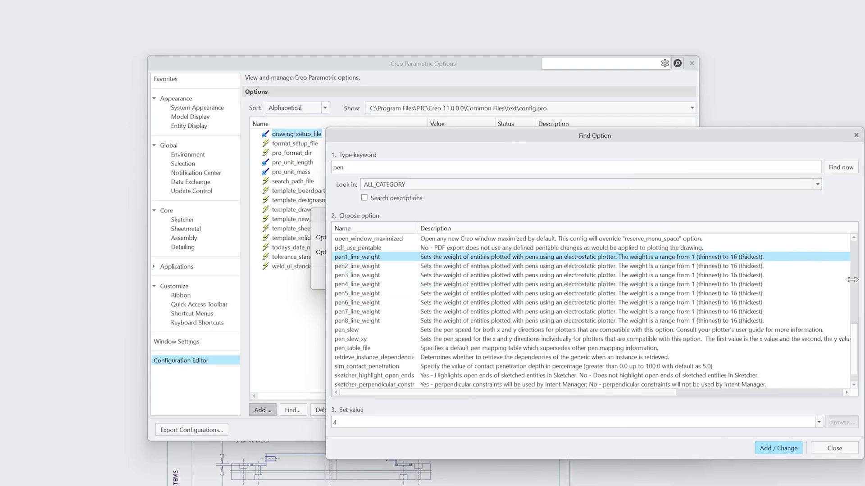
{"action": "left_click_drag", "start_coordinate": [808, 278], "coordinate": [841, 277]}
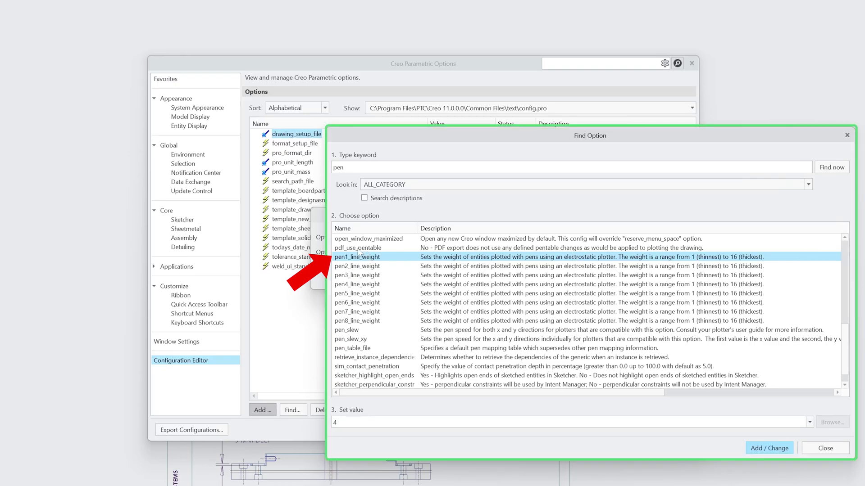
{"action": "left_click", "coordinate": [370, 267]}
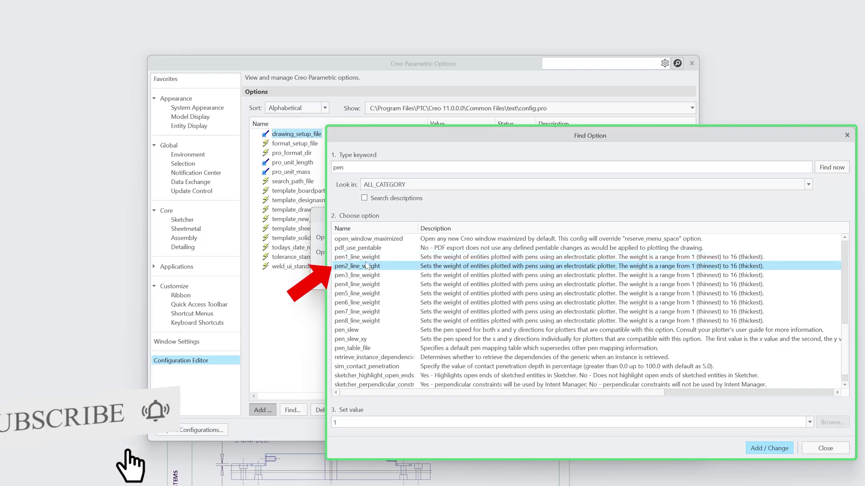
{"action": "left_click", "coordinate": [367, 275]}
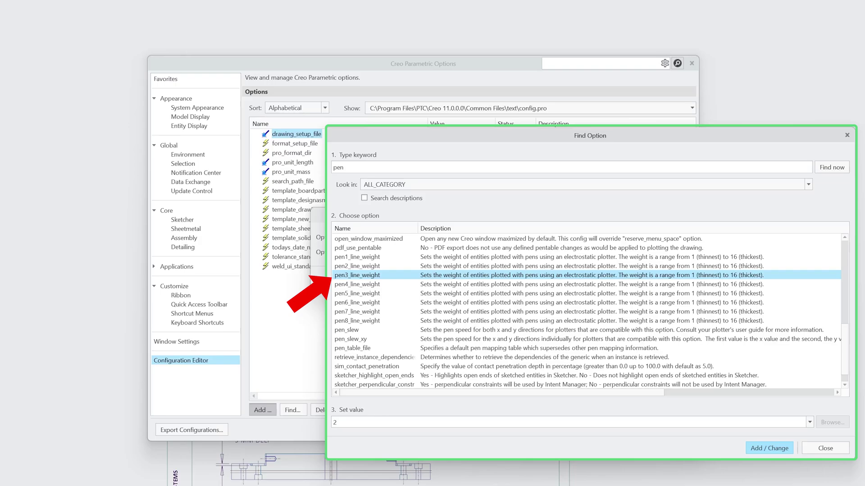
{"action": "left_click", "coordinate": [367, 258]}
{"action": "left_click", "coordinate": [372, 268]}
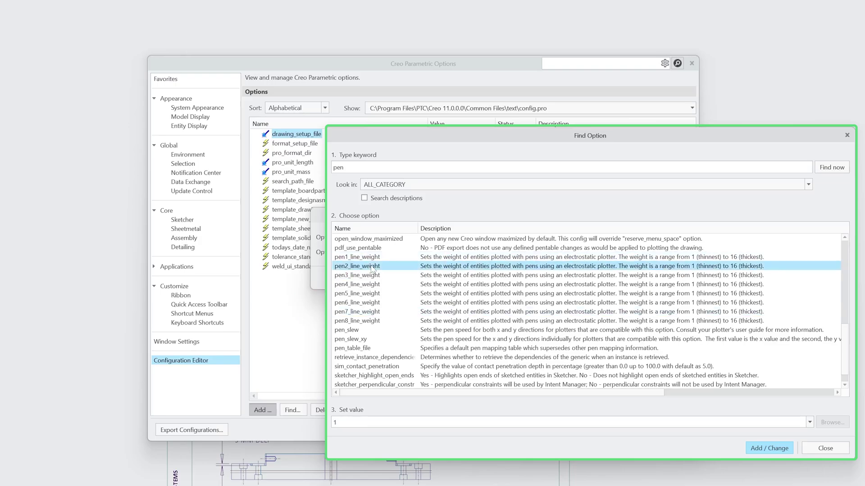
- Add pen1_line_weight with value 1 to the configuration
{"action": "left_click", "coordinate": [371, 258]}
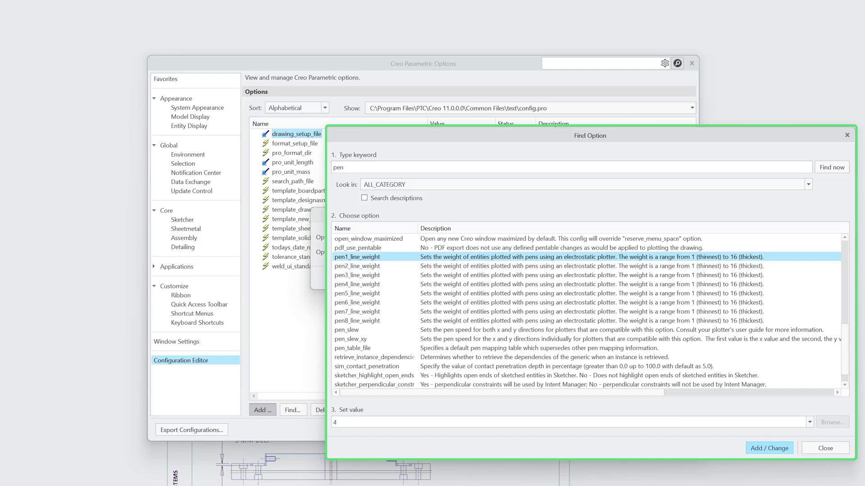
{"action": "type", "text": "16"}
{"action": "left_click", "coordinate": [757, 449]}
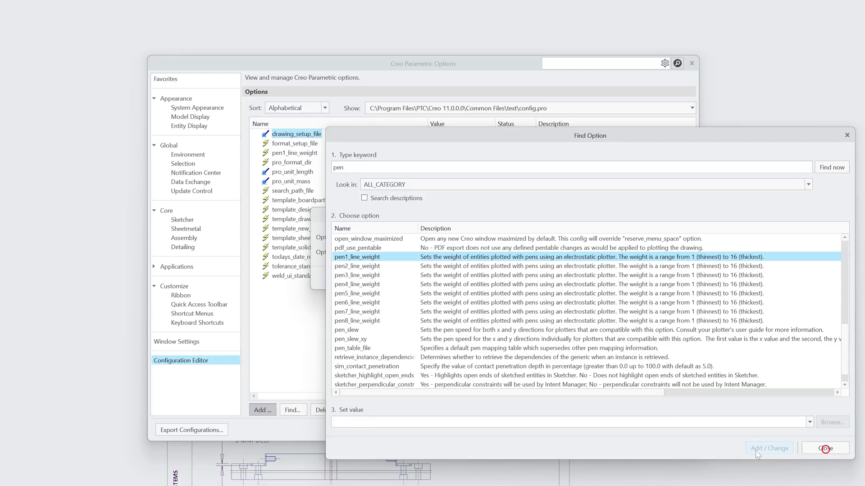
- Close the option search and Add Option form and apply the options
{"action": "left_click", "coordinate": [824, 449]}
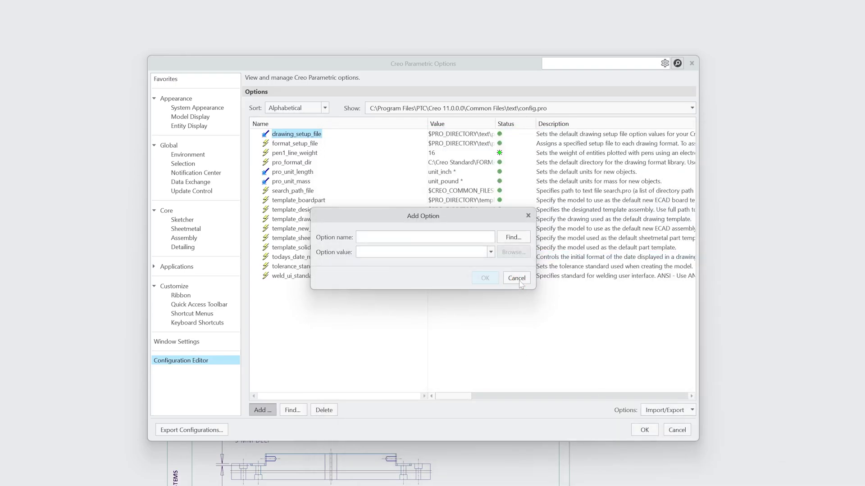
{"action": "left_click", "coordinate": [517, 279]}
{"action": "left_click", "coordinate": [643, 430]}
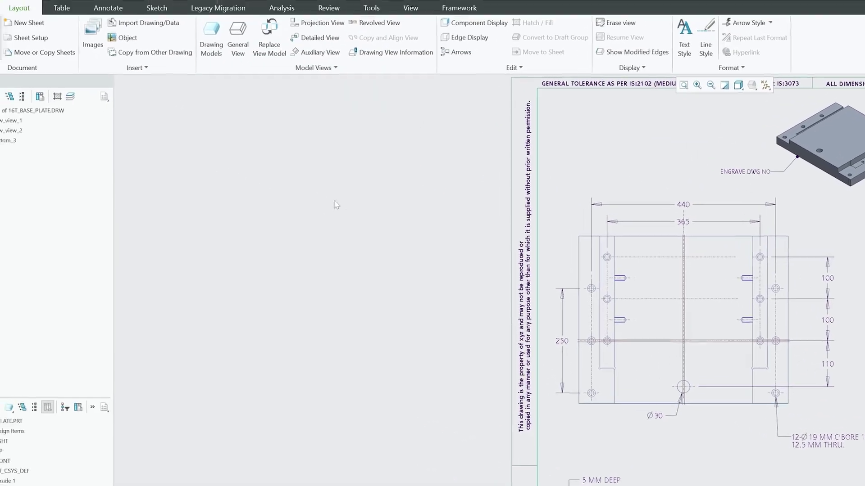
- Set up printing of the full sheet with the printer's Table file option turned off
{"action": "left_click", "coordinate": [17, 24]}
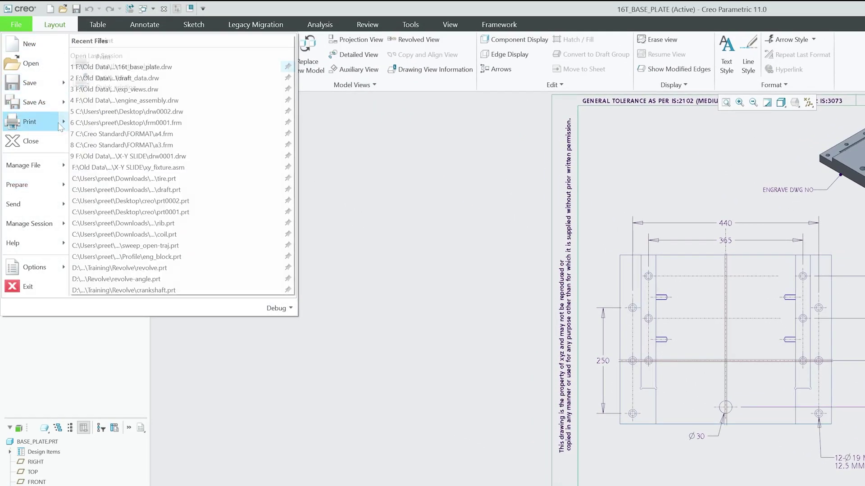
{"action": "mouse_move", "coordinate": [61, 123]}
{"action": "left_click", "coordinate": [112, 66]}
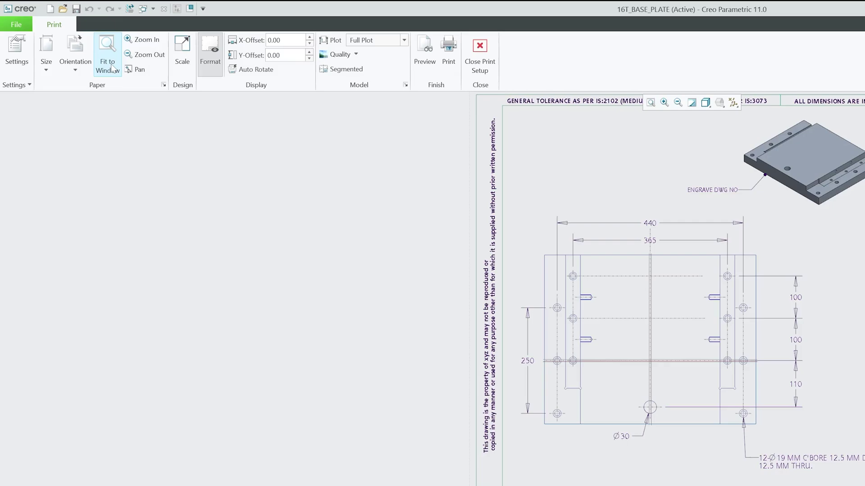
{"action": "left_click", "coordinate": [396, 40]}
{"action": "left_click", "coordinate": [373, 52]}
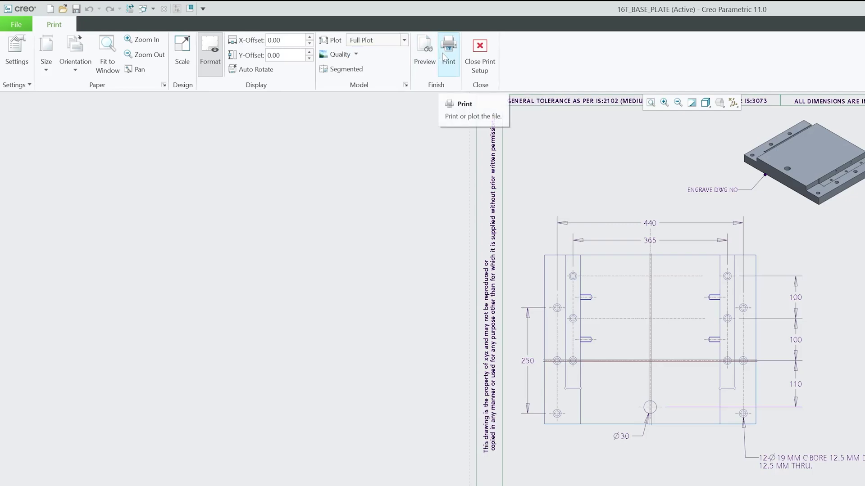
{"action": "left_click", "coordinate": [20, 53]}
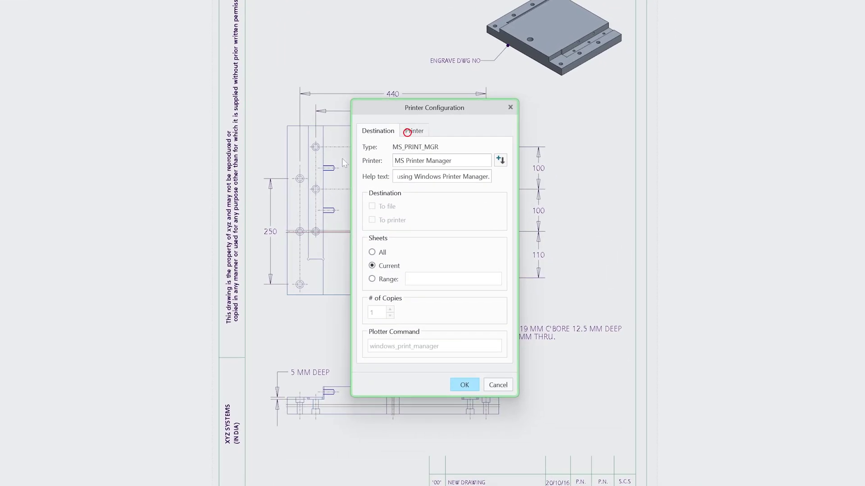
{"action": "left_click", "coordinate": [414, 130]}
{"action": "left_click", "coordinate": [372, 161]}
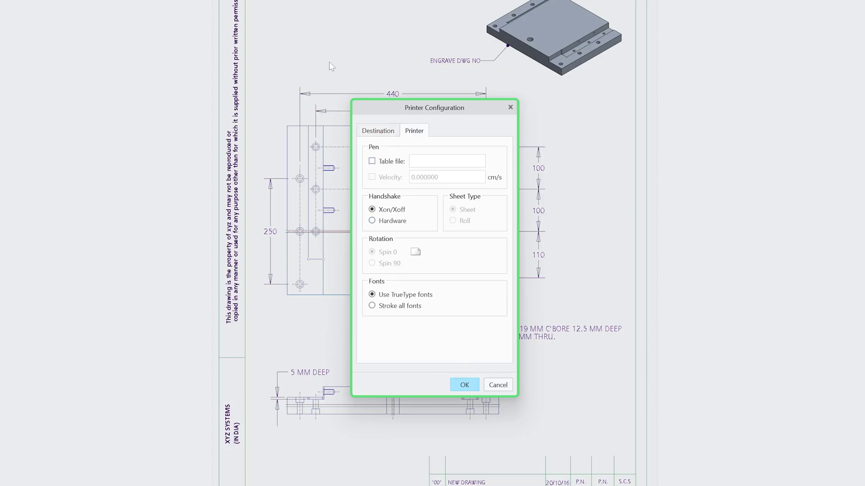
{"action": "left_click", "coordinate": [378, 131]}
{"action": "left_click", "coordinate": [464, 385]}
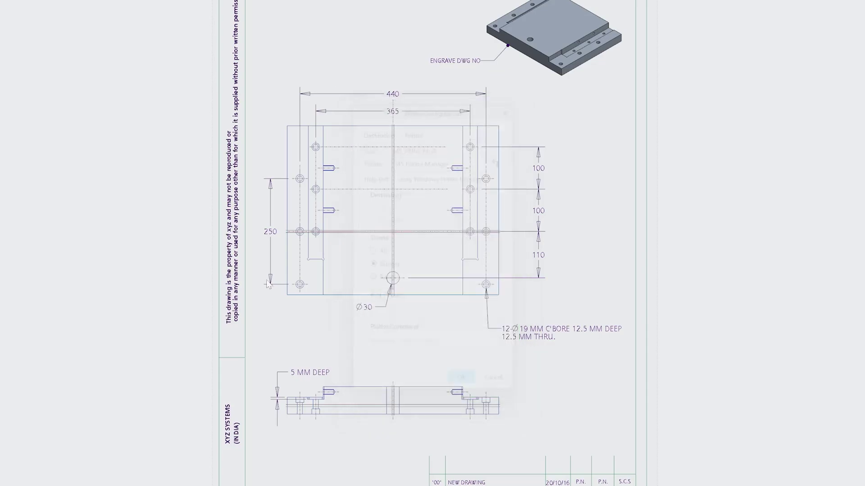
- Preview the print showing thick object lines, then close the Print dialog
{"action": "left_click", "coordinate": [412, 45]}
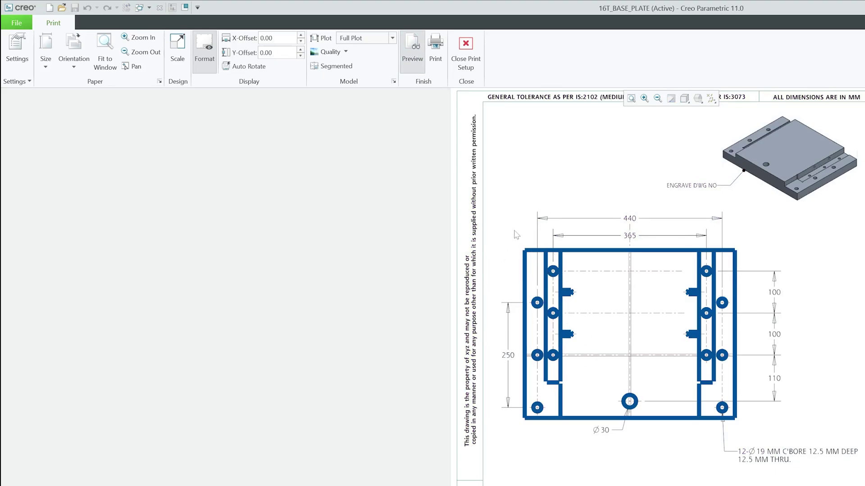
{"action": "left_click", "coordinate": [435, 45]}
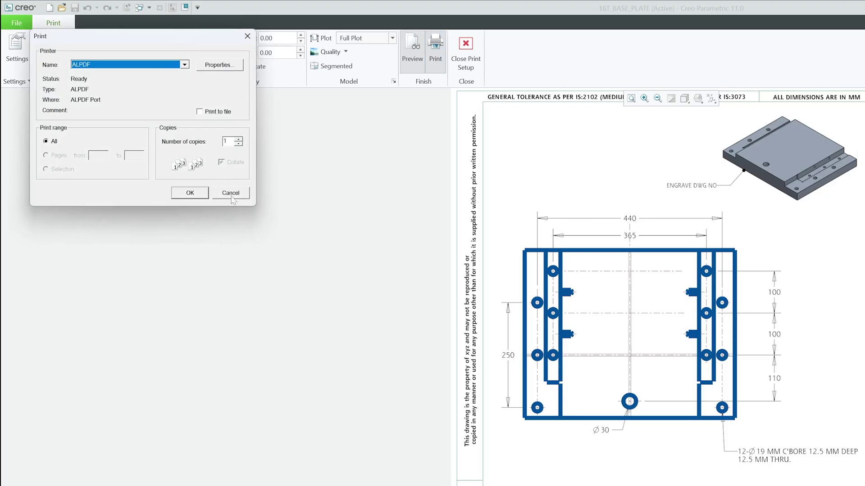
{"action": "left_click", "coordinate": [191, 192]}
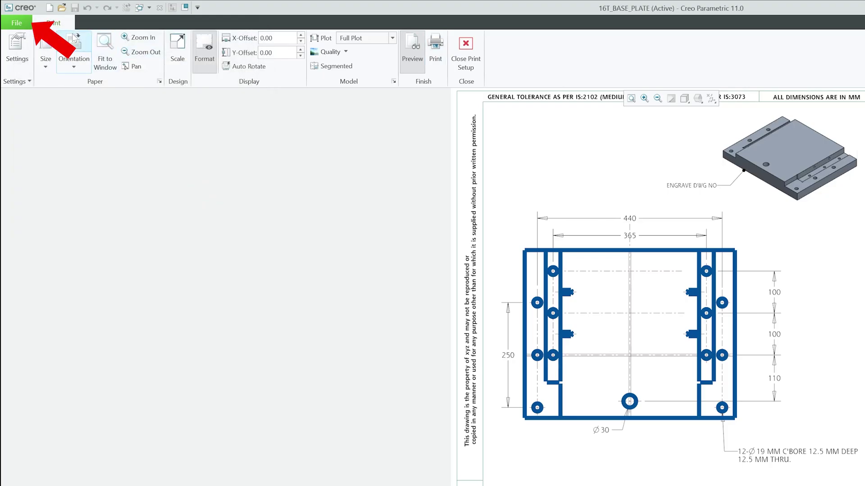
{"action": "left_click", "coordinate": [17, 22]}
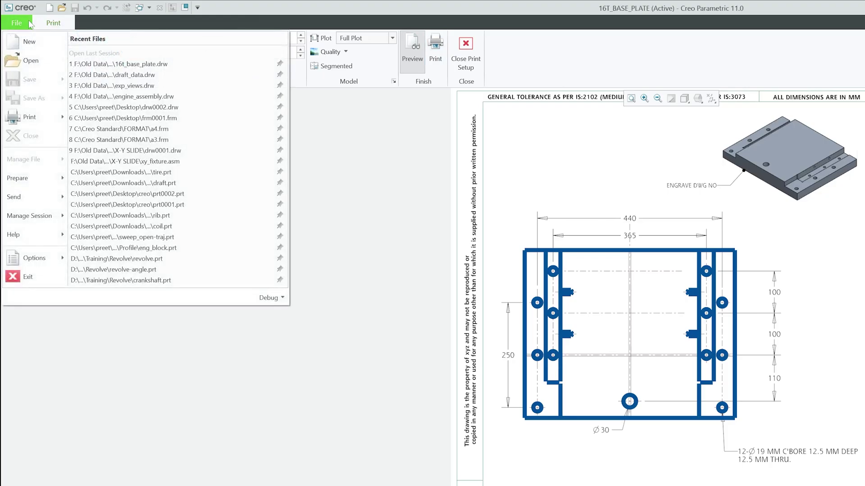
- Change pen1_line_weight from 16 to 1 in the Configuration Editor and apply it
{"action": "left_click", "coordinate": [24, 257]}
{"action": "left_click", "coordinate": [207, 388]}
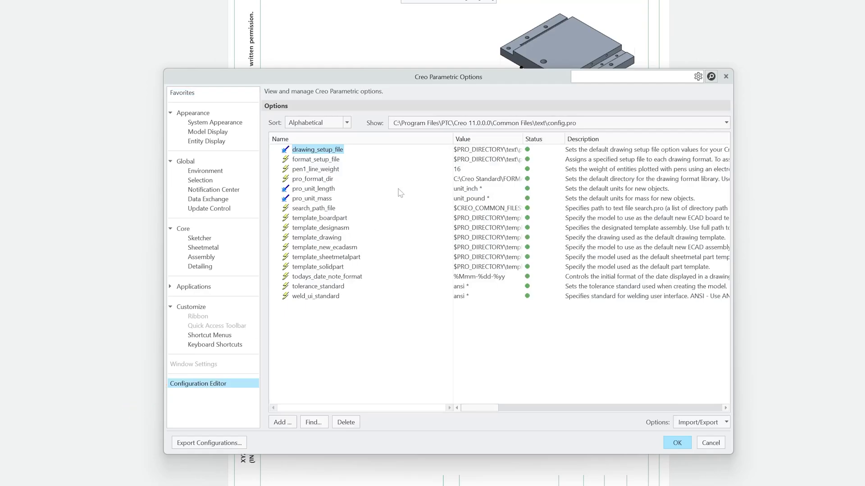
{"action": "left_click", "coordinate": [307, 169]}
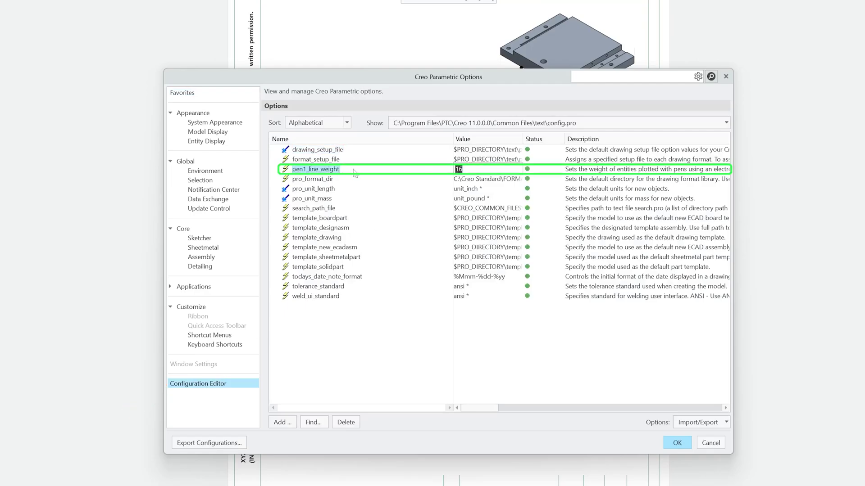
{"action": "type", "text": "1"}
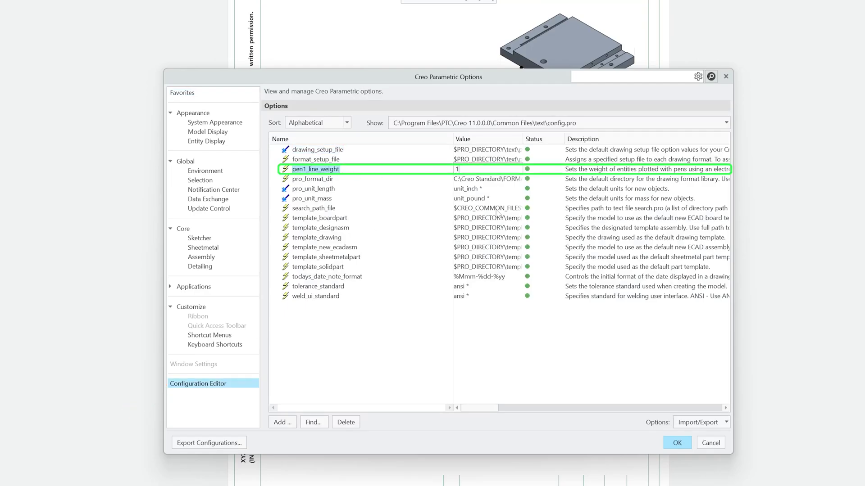
{"action": "left_click", "coordinate": [676, 442]}
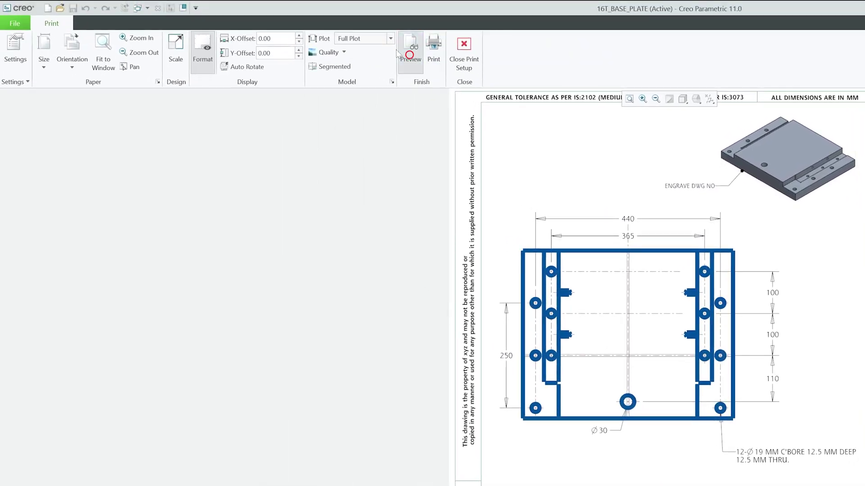
- Refresh the print preview and zoom in to confirm the object lines print thin
{"action": "left_click", "coordinate": [410, 63]}
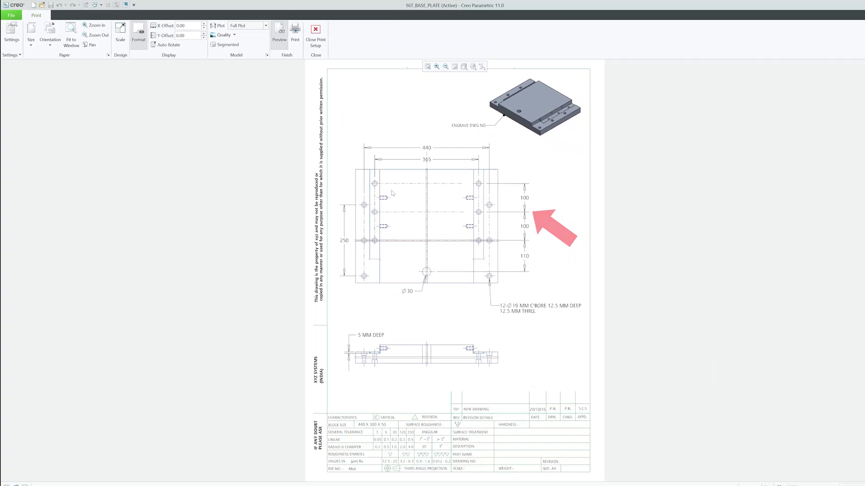
{"action": "scroll", "coordinate": [437, 263], "scroll_direction": "down", "scroll_amount": 1}
{"action": "scroll", "coordinate": [433, 252], "scroll_direction": "up", "scroll_amount": 3}
{"action": "scroll", "coordinate": [415, 247], "scroll_direction": "up", "scroll_amount": 3}
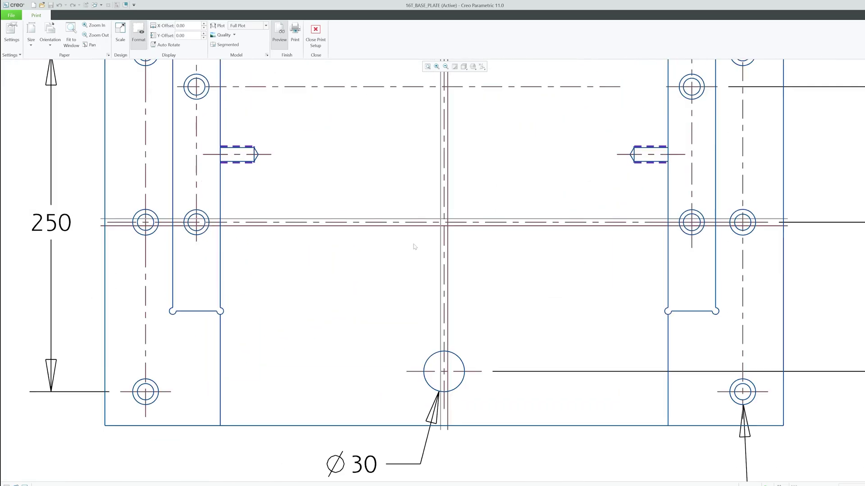
{"action": "scroll", "coordinate": [437, 263], "scroll_direction": "down", "scroll_amount": 1}
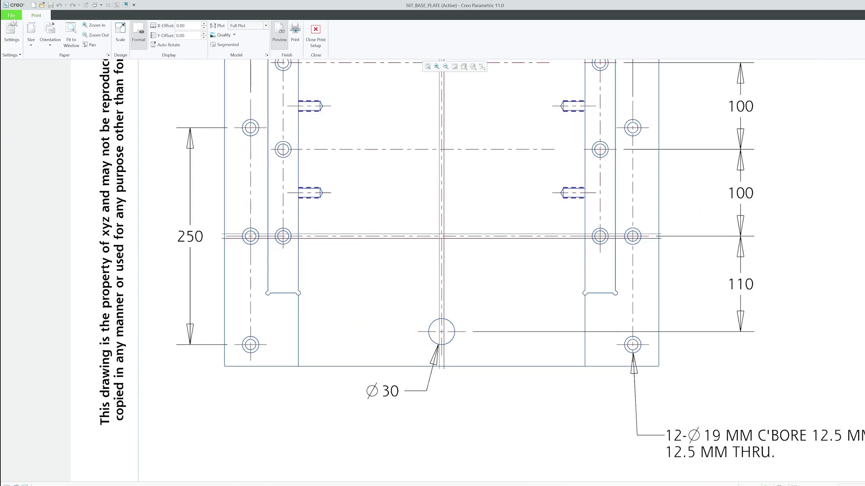
{"action": "left_click", "coordinate": [11, 15]}
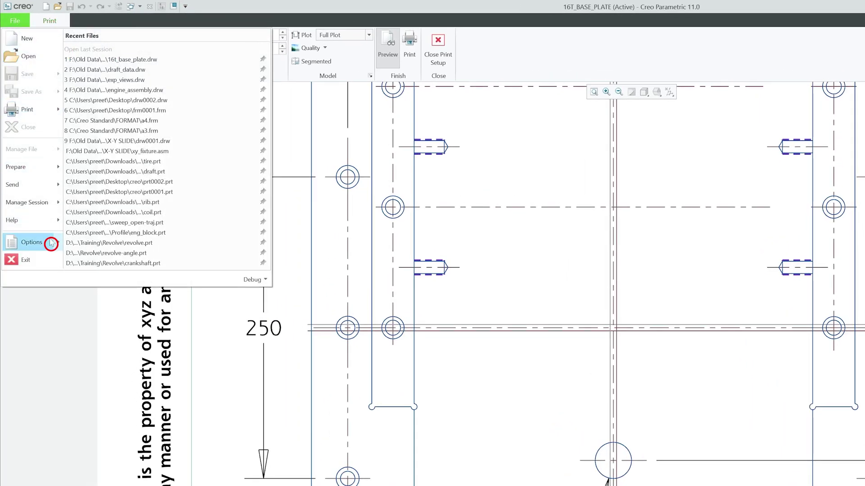
- In the Configuration Editor, add pen3_line_weight with a value of 1
{"action": "mouse_move", "coordinate": [51, 243]}
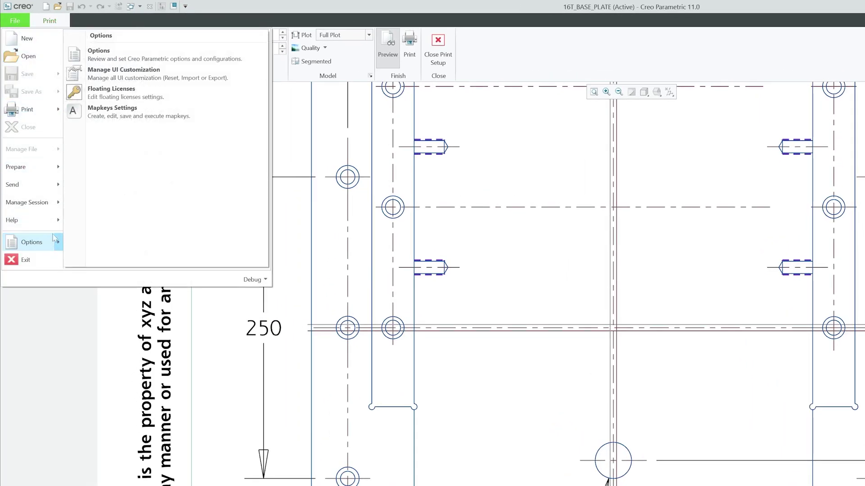
{"action": "left_click", "coordinate": [104, 53]}
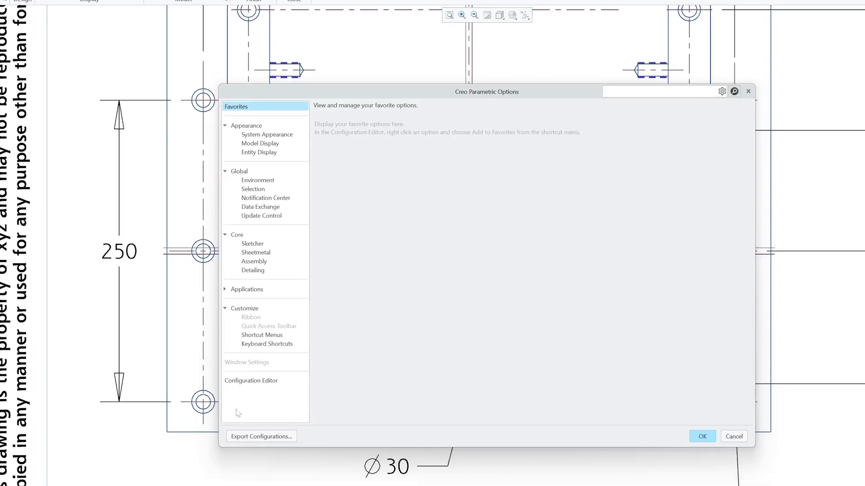
{"action": "left_click", "coordinate": [260, 380]}
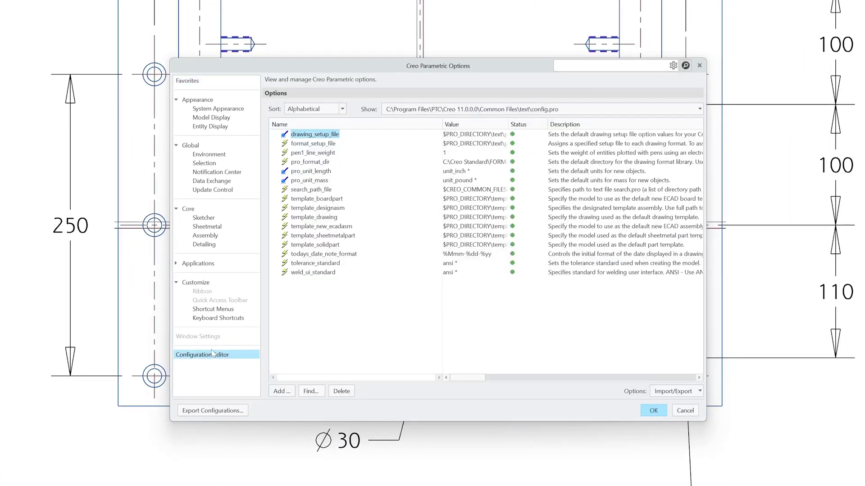
{"action": "left_click", "coordinate": [281, 391]}
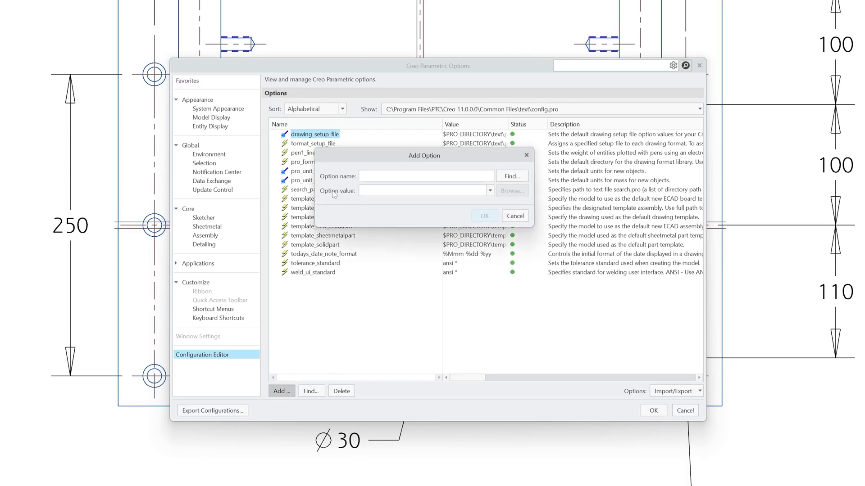
{"action": "type", "text": "pen"}
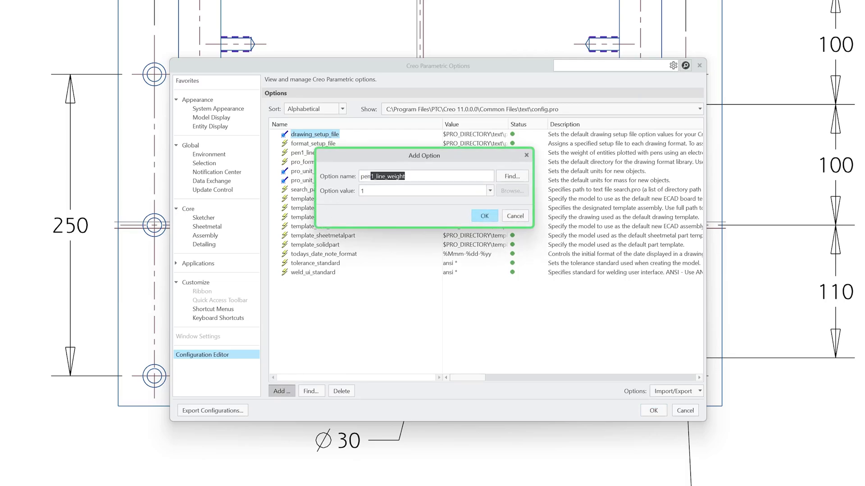
{"action": "type", "text": "3"}
{"action": "key", "text": "Tab"}
{"action": "key", "text": "BackSpace"}
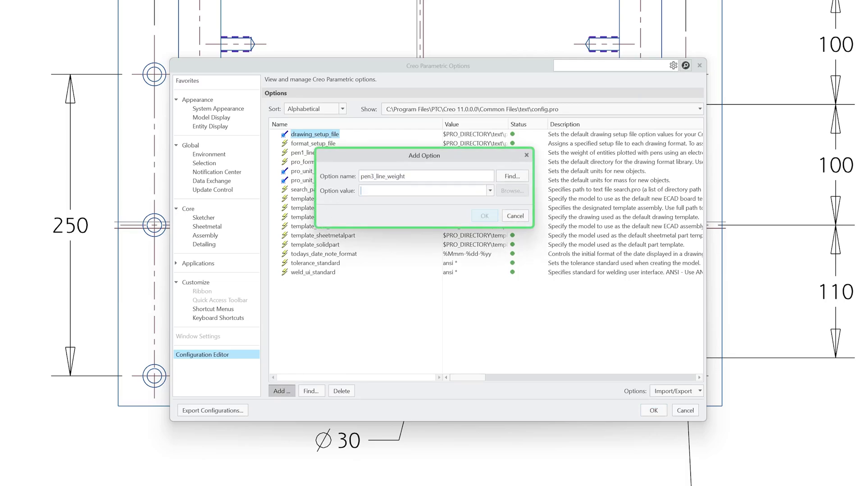
{"action": "type", "text": "1"}
{"action": "left_click", "coordinate": [484, 215]}
- Apply options, regenerate the print preview, and zoom near the 250 dimension to compare lines
{"action": "left_click", "coordinate": [653, 411]}
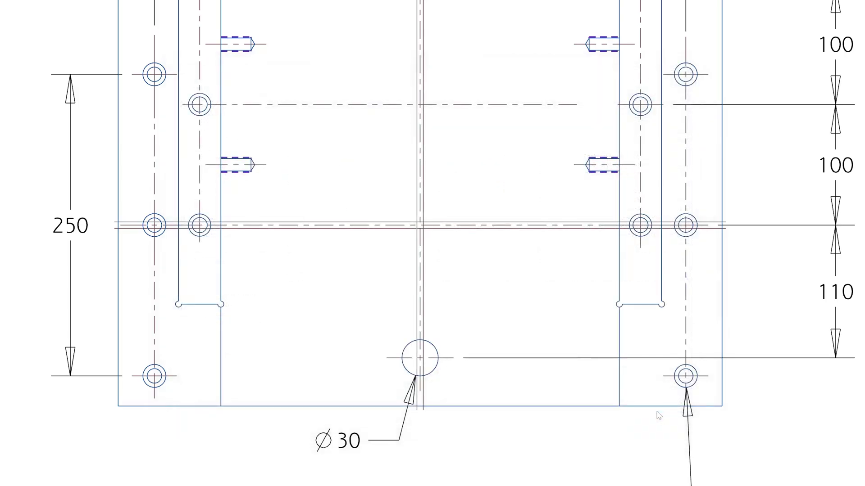
{"action": "scroll", "coordinate": [422, 273], "scroll_direction": "up", "scroll_amount": 5}
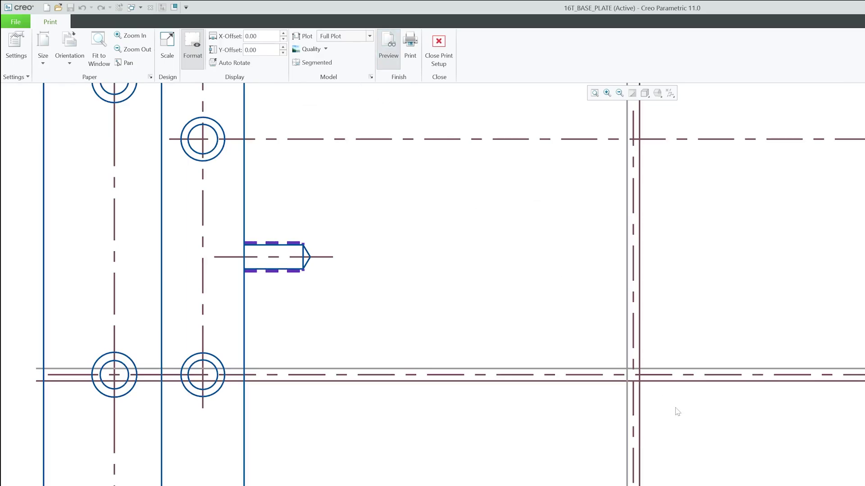
{"action": "left_click", "coordinate": [385, 63]}
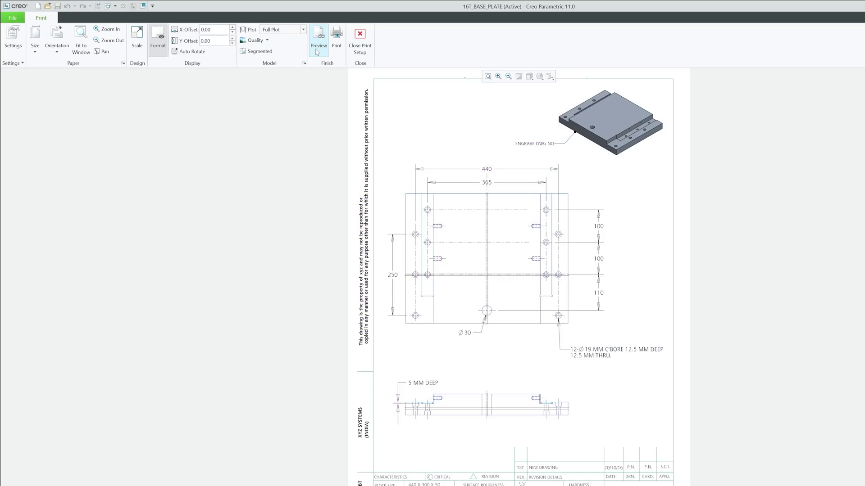
{"action": "scroll", "coordinate": [450, 249], "scroll_direction": "down", "scroll_amount": 4}
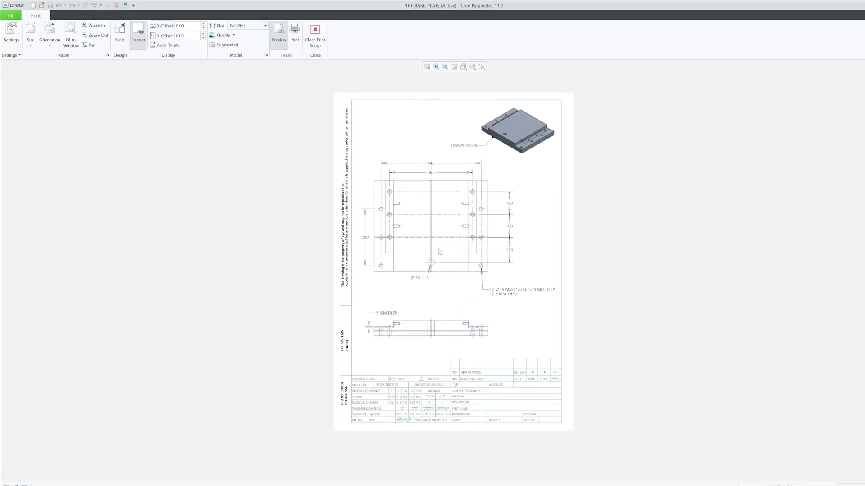
{"action": "scroll", "coordinate": [439, 252], "scroll_direction": "up", "scroll_amount": 4}
{"action": "scroll", "coordinate": [490, 285], "scroll_direction": "up", "scroll_amount": 4}
{"action": "scroll", "coordinate": [490, 285], "scroll_direction": "down", "scroll_amount": 3}
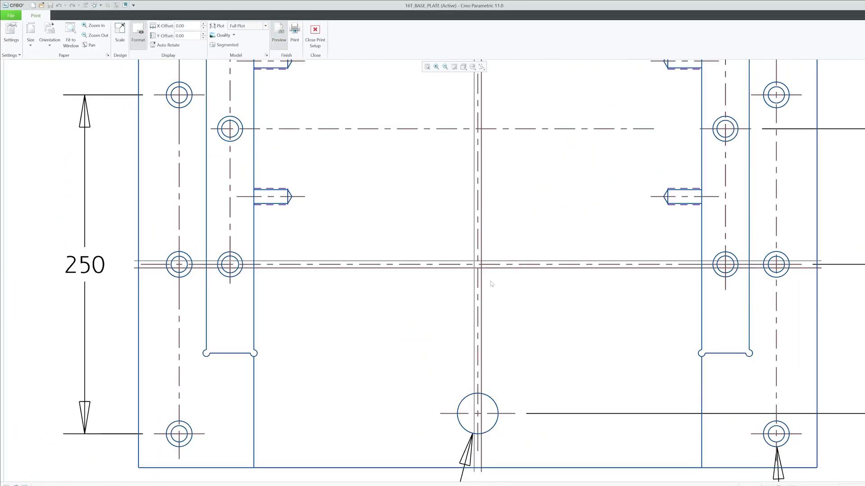
{"action": "scroll", "coordinate": [391, 313], "scroll_direction": "up", "scroll_amount": 3}
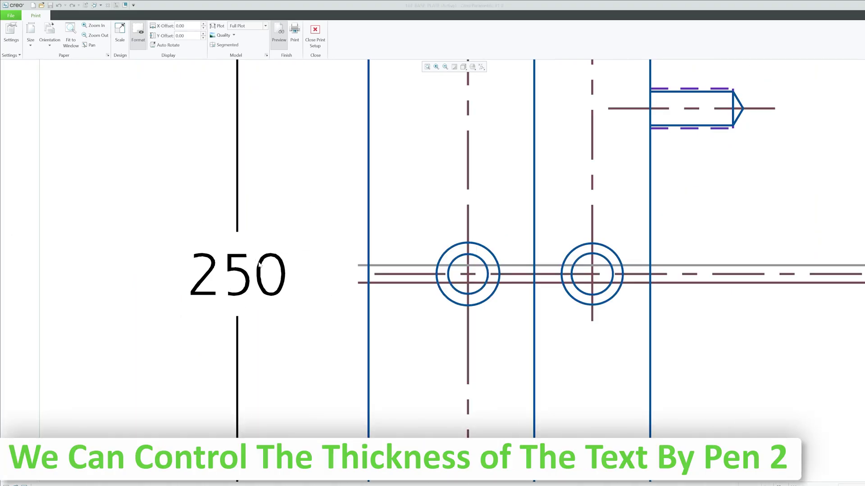
{"action": "scroll", "coordinate": [260, 229], "scroll_direction": "down", "scroll_amount": 3}
{"action": "scroll", "coordinate": [260, 230], "scroll_direction": "up", "scroll_amount": 5}
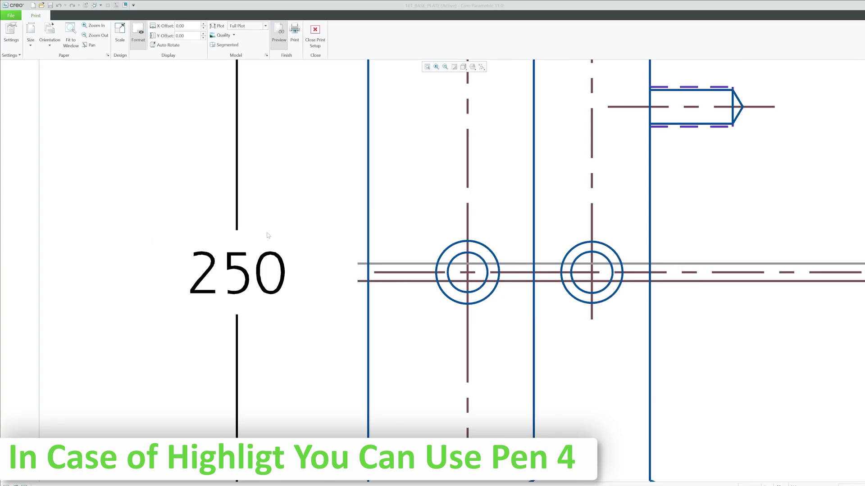
{"action": "scroll", "coordinate": [260, 233], "scroll_direction": "up", "scroll_amount": 2}
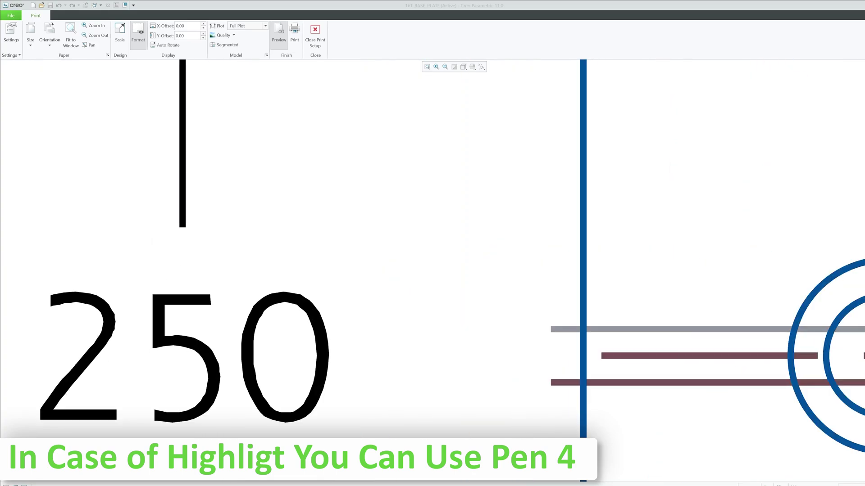
{"action": "scroll", "coordinate": [280, 168], "scroll_direction": "down", "scroll_amount": 1}
{"action": "scroll", "coordinate": [290, 193], "scroll_direction": "up", "scroll_amount": 2}
{"action": "scroll", "coordinate": [291, 194], "scroll_direction": "down", "scroll_amount": 4}
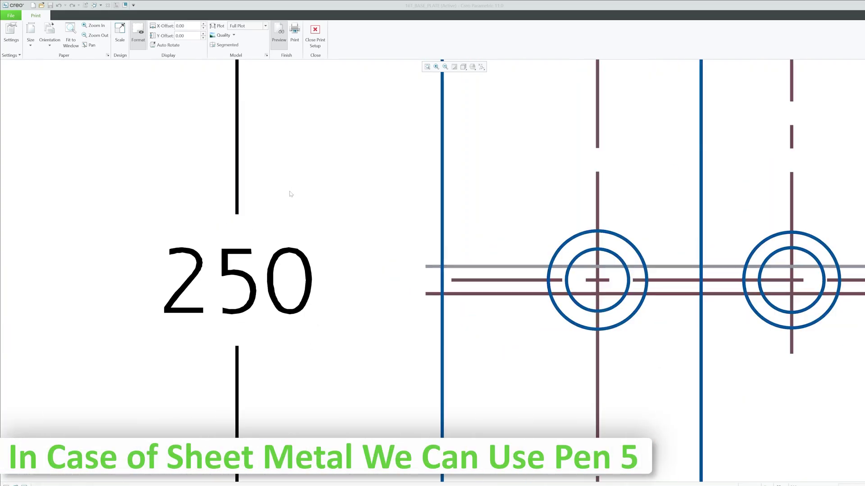
{"action": "scroll", "coordinate": [291, 194], "scroll_direction": "down", "scroll_amount": 6}
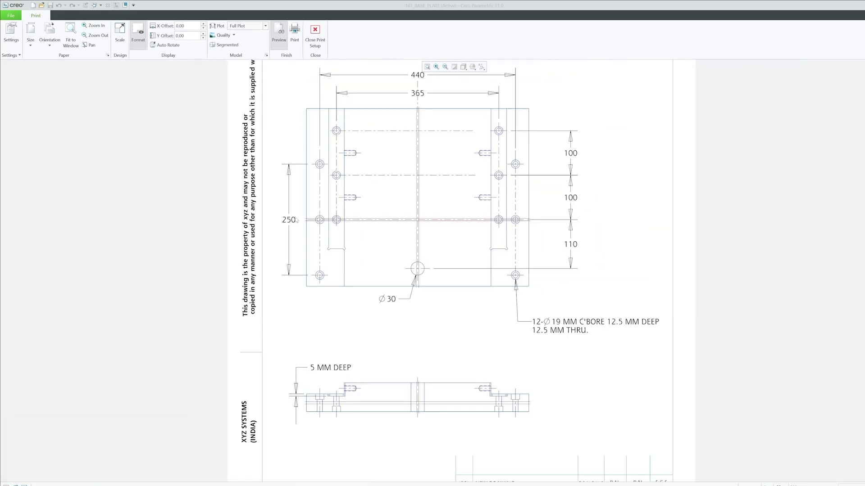
{"action": "scroll", "coordinate": [296, 219], "scroll_direction": "down", "scroll_amount": 4}
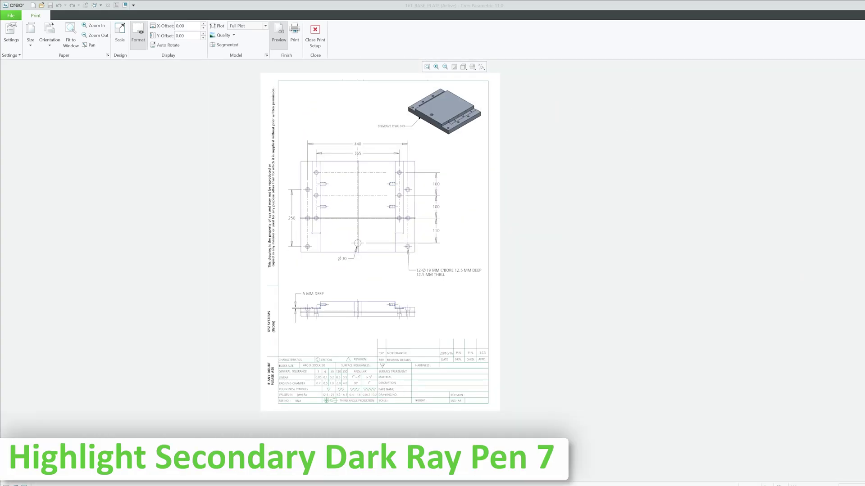
{"action": "scroll", "coordinate": [452, 210], "scroll_direction": "up", "scroll_amount": 1}
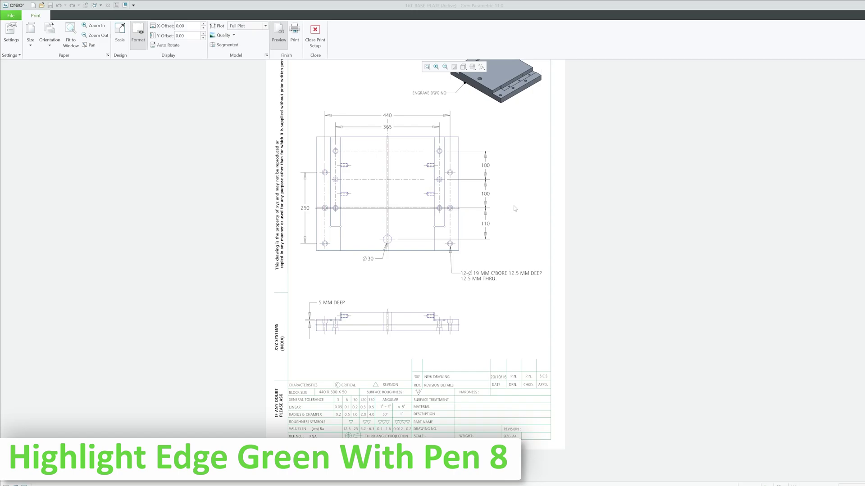
{"action": "scroll", "coordinate": [516, 208], "scroll_direction": "up", "scroll_amount": 1}
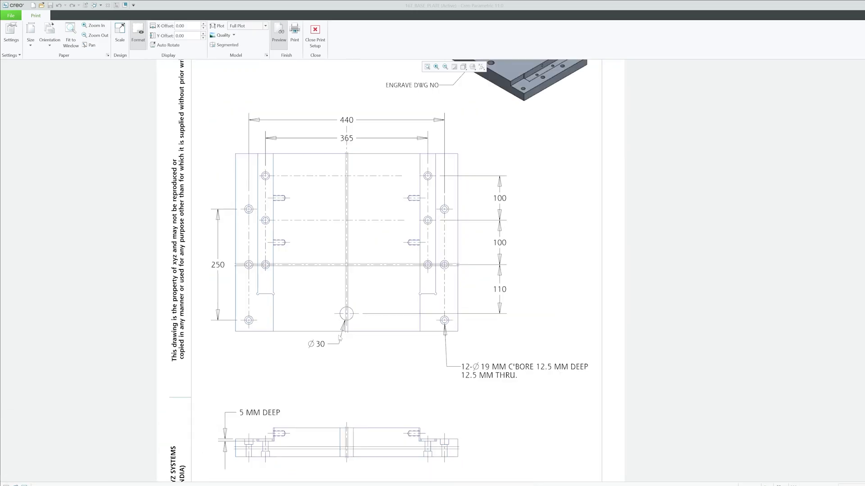
{"action": "scroll", "coordinate": [360, 252], "scroll_direction": "down", "scroll_amount": 1}
{"action": "scroll", "coordinate": [317, 238], "scroll_direction": "up", "scroll_amount": 1}
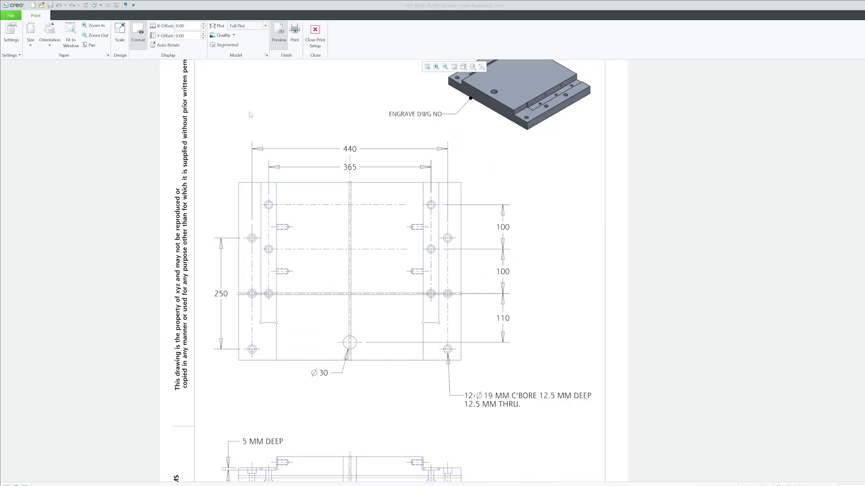